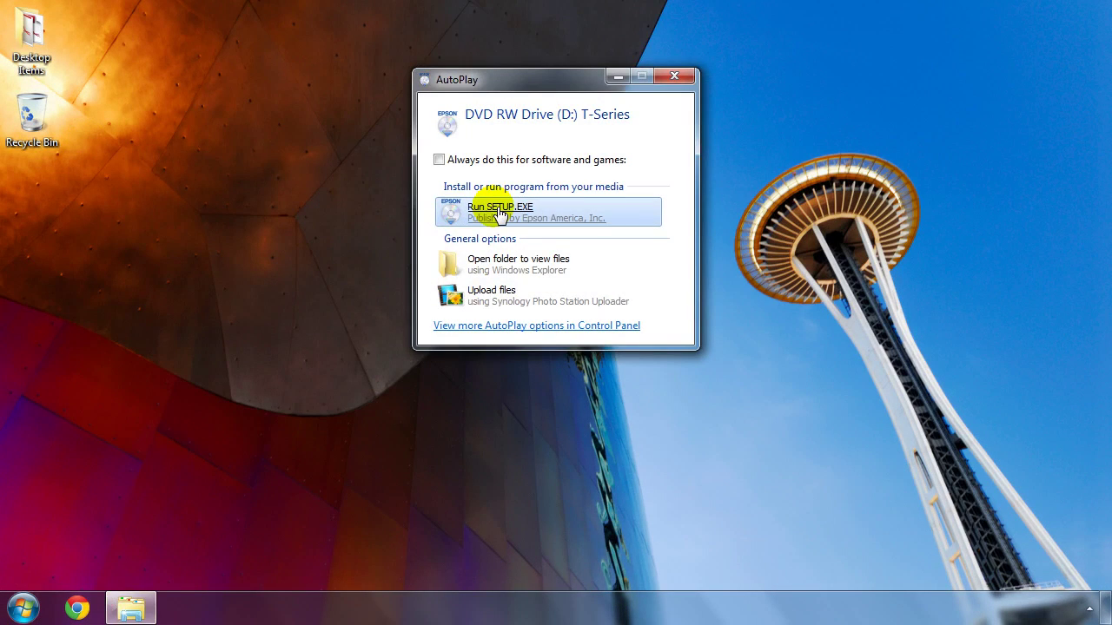
Run SETUP.EXE with administrator approval and choose SureColor T3000 as the product
left_click(500, 213)
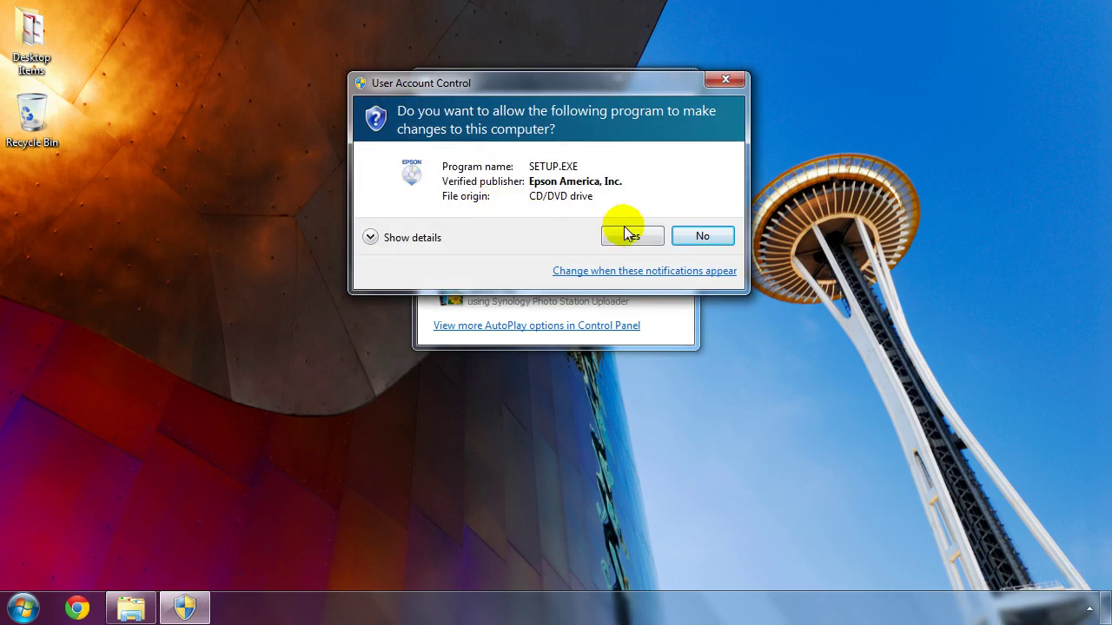
left_click(627, 234)
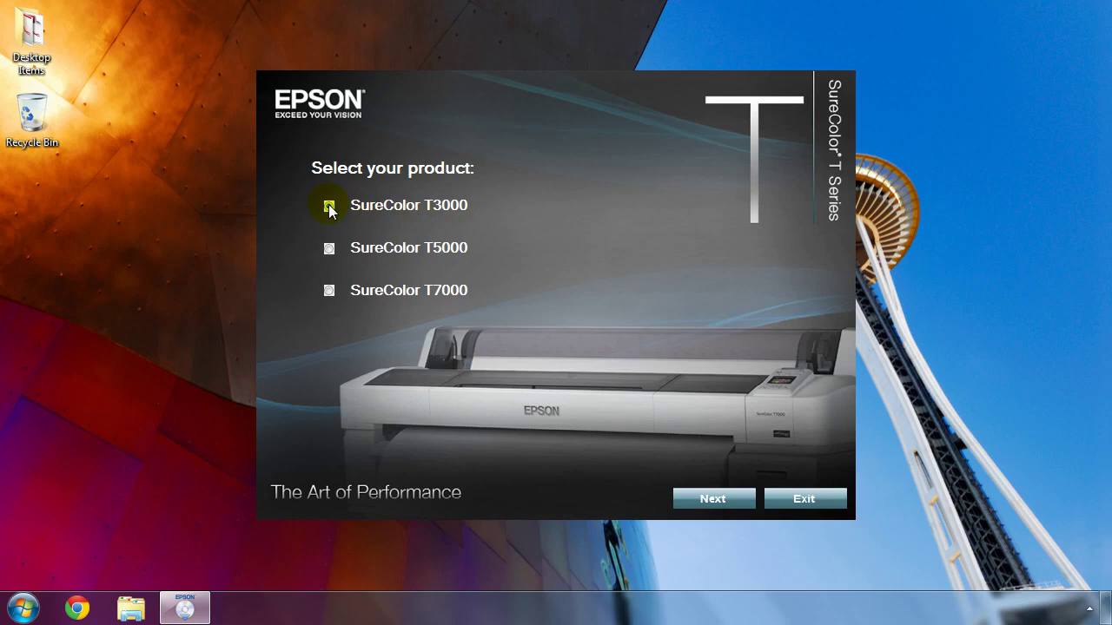
left_click(717, 499)
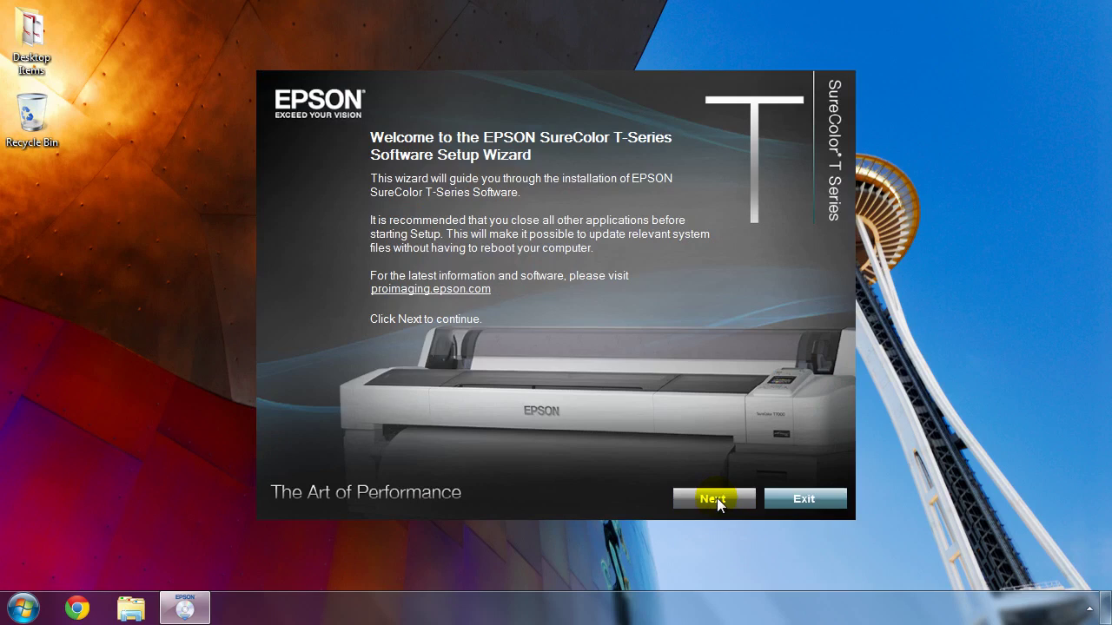
Continue past the welcome page and scroll the license agreement to its end
left_click(717, 500)
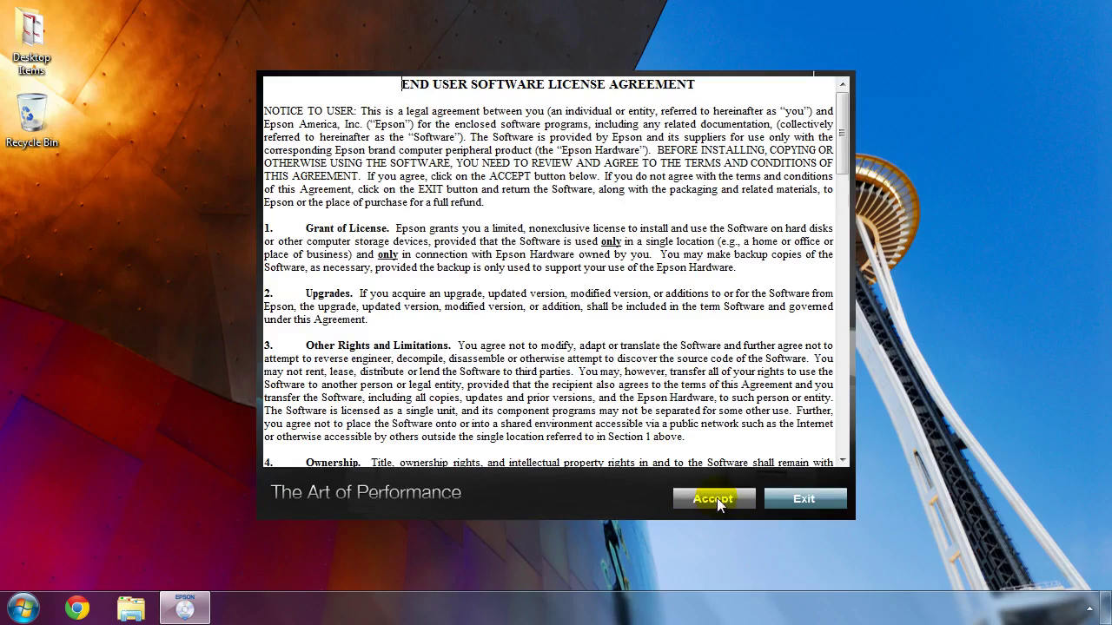
left_click_drag(844, 167, 852, 451)
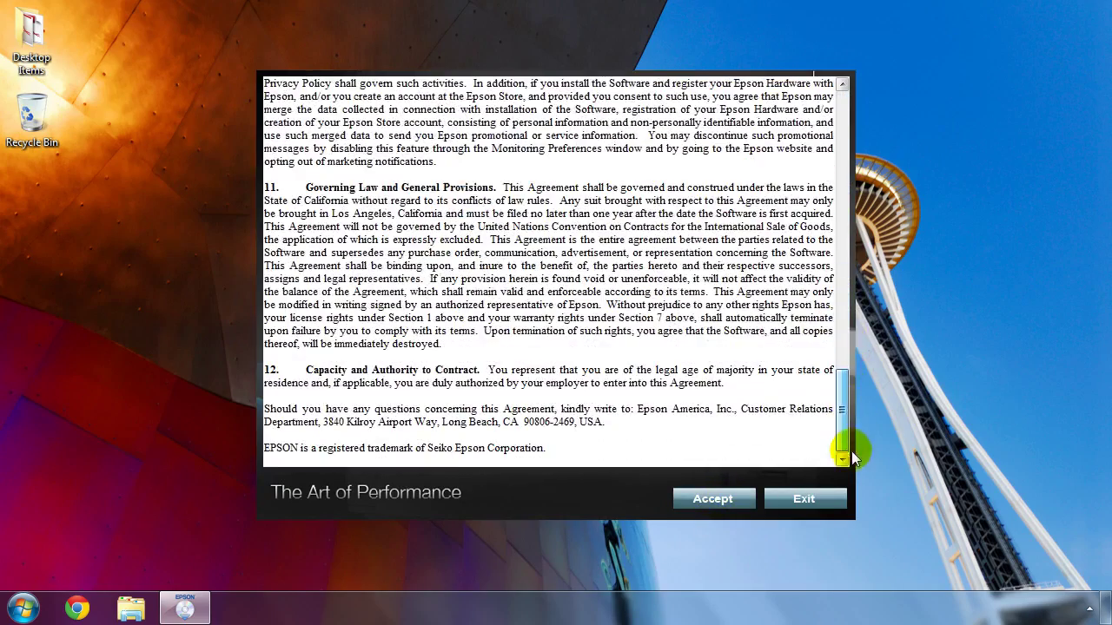
left_click(703, 499)
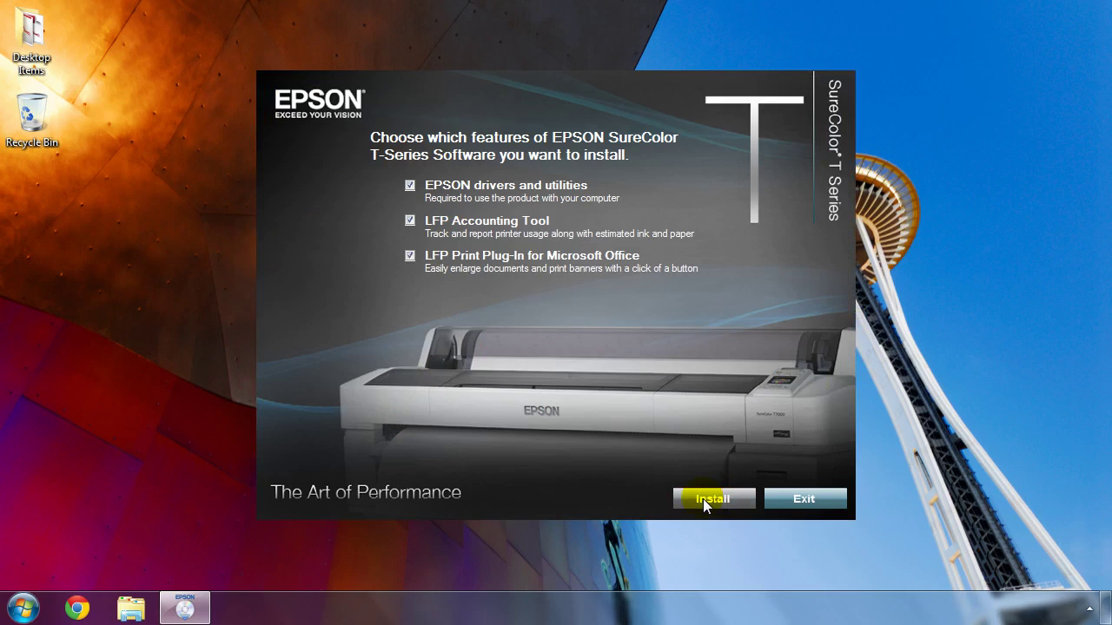
Uncheck LFP Accounting Tool and LFP Print Plug-In for Microsoft Office, then start installing
left_click(411, 221)
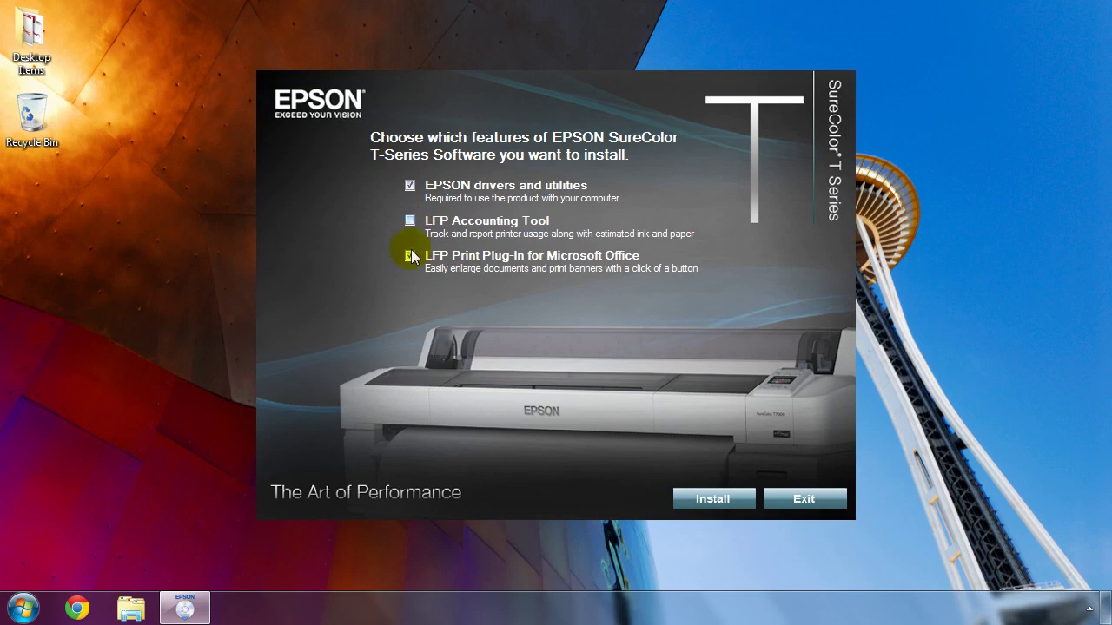
left_click(410, 258)
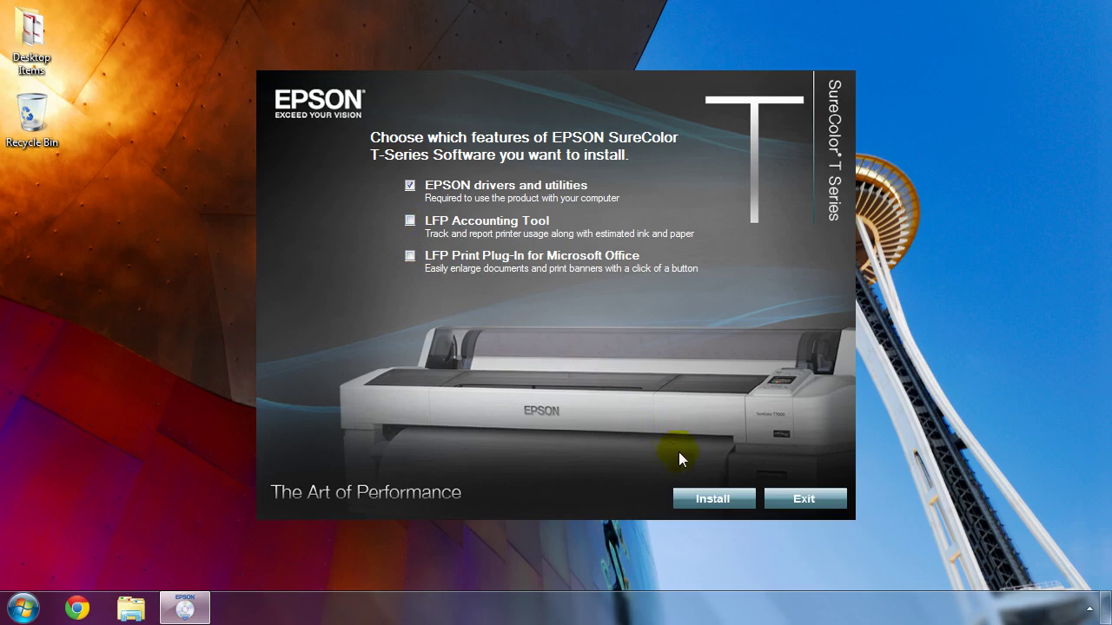
left_click(708, 499)
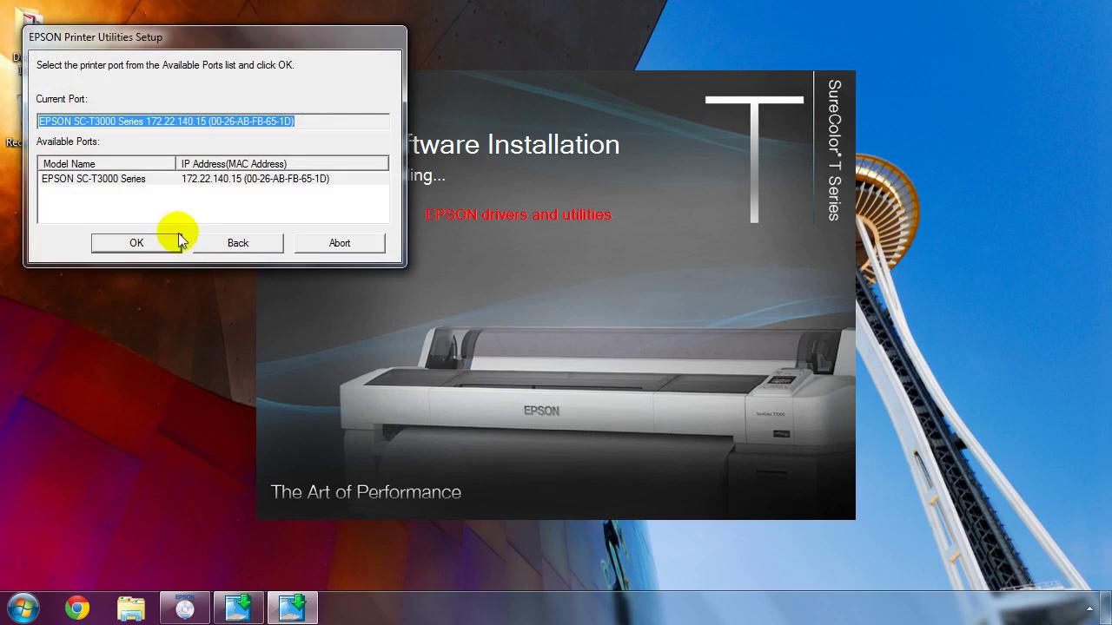
Install to the EPSON SC-T3000 Series network port and exit the finished installer
left_click(141, 183)
left_click(165, 244)
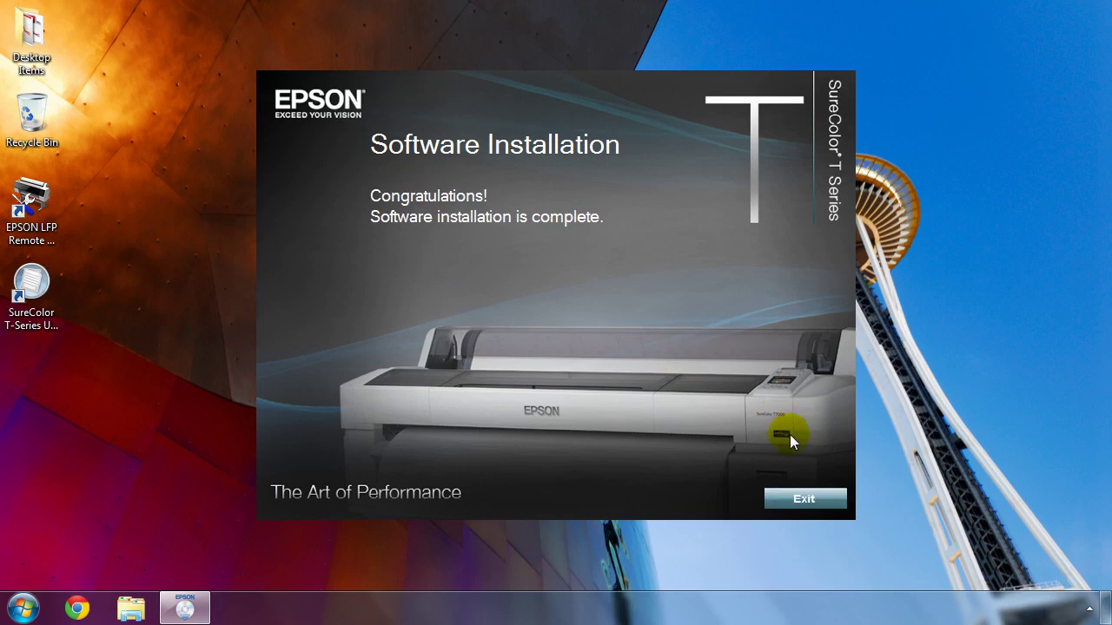
left_click(808, 498)
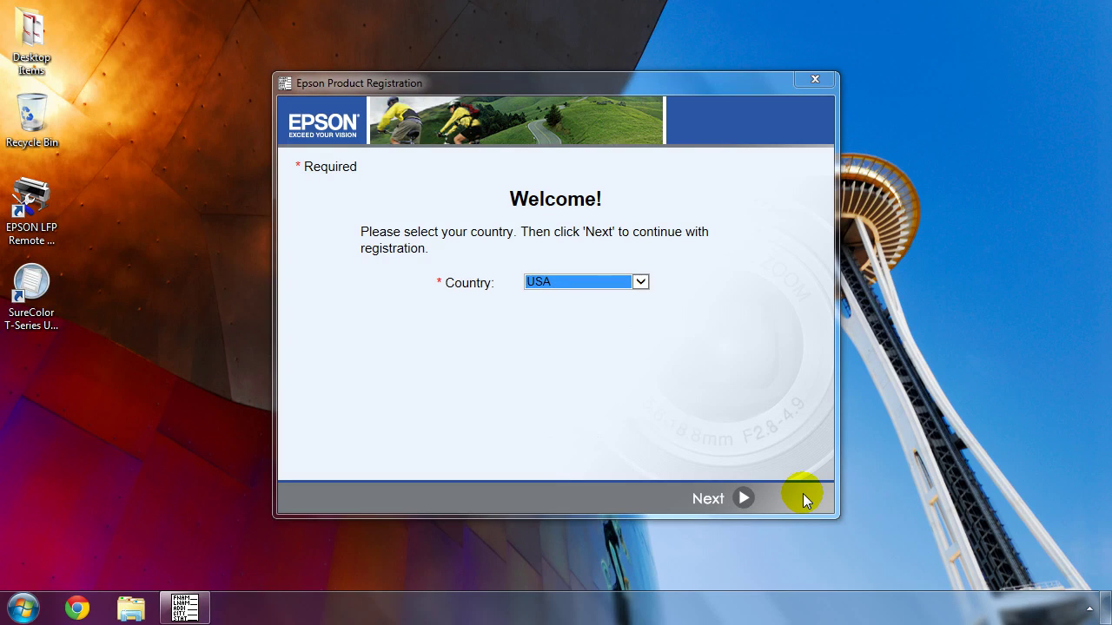
Cancel product registration (country USA) and choose Remind Me in 14 days
left_click(743, 499)
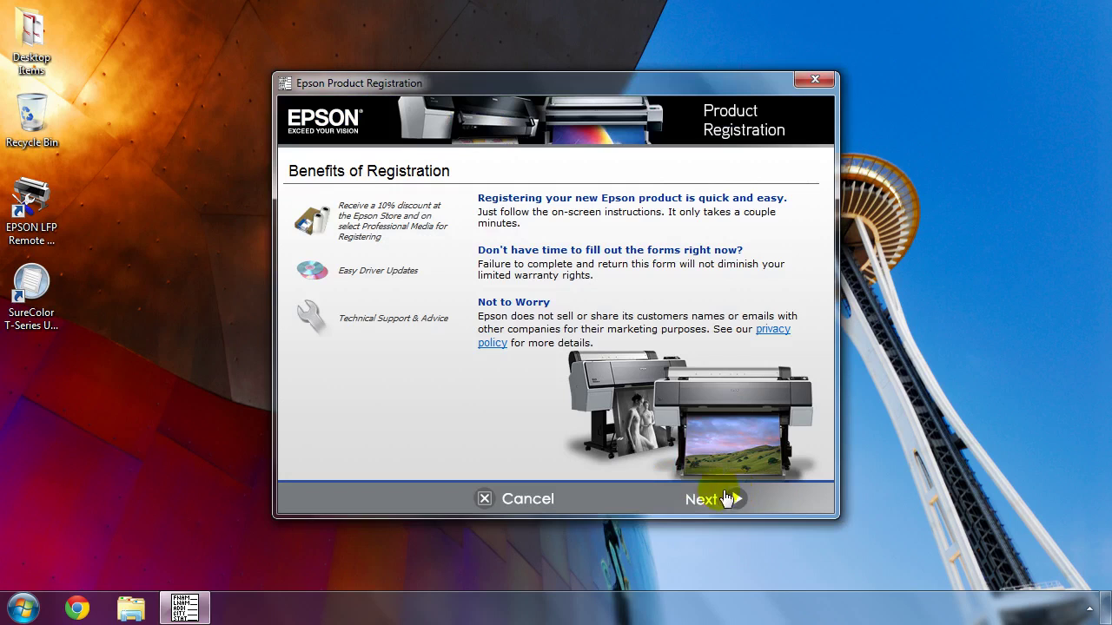
left_click(529, 500)
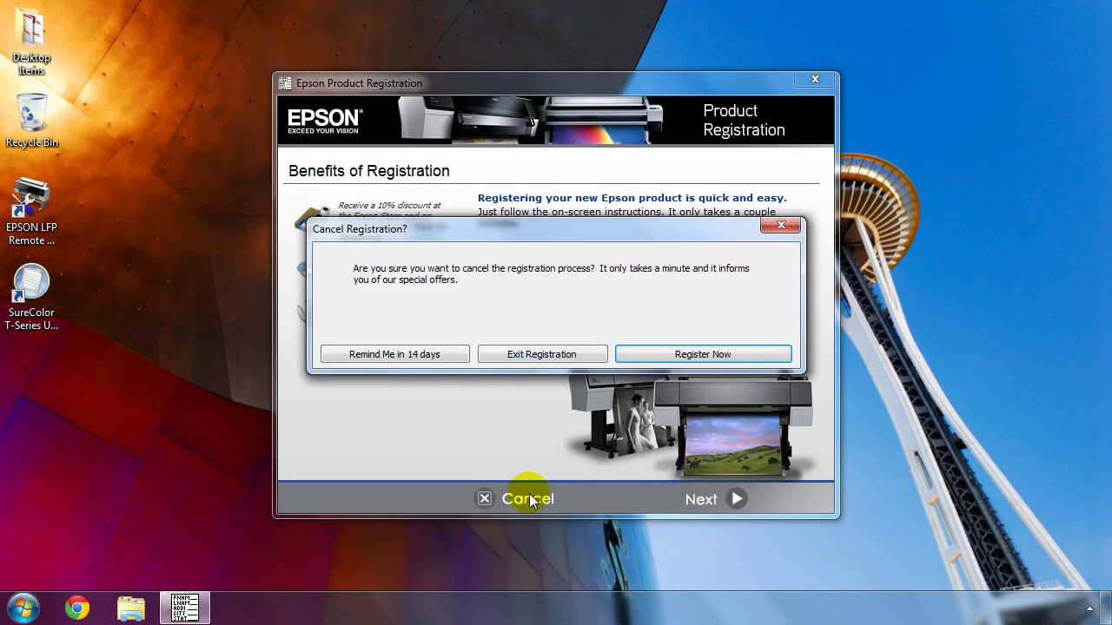
left_click(443, 356)
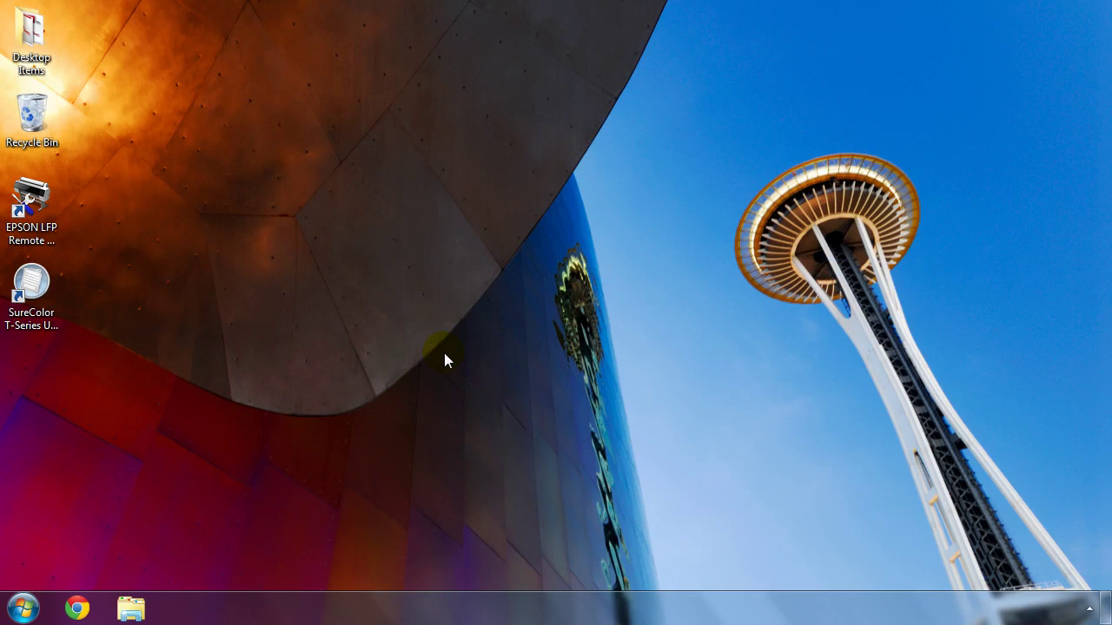
left_click(23, 609)
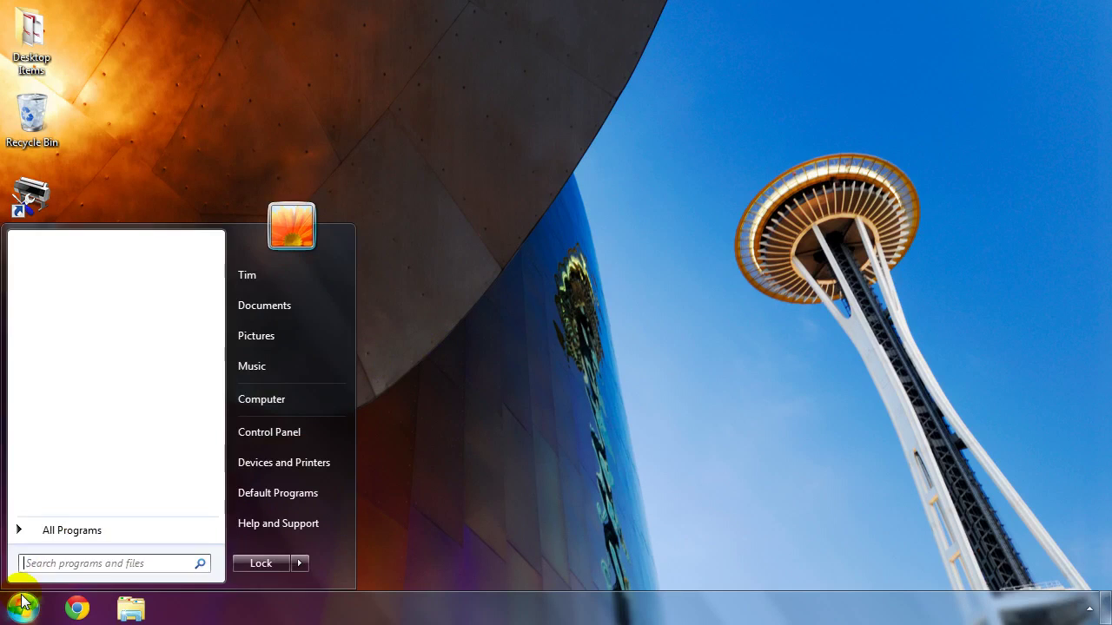
Open the EPSON SC-T3000 printing preferences from Devices and Printers
left_click(292, 467)
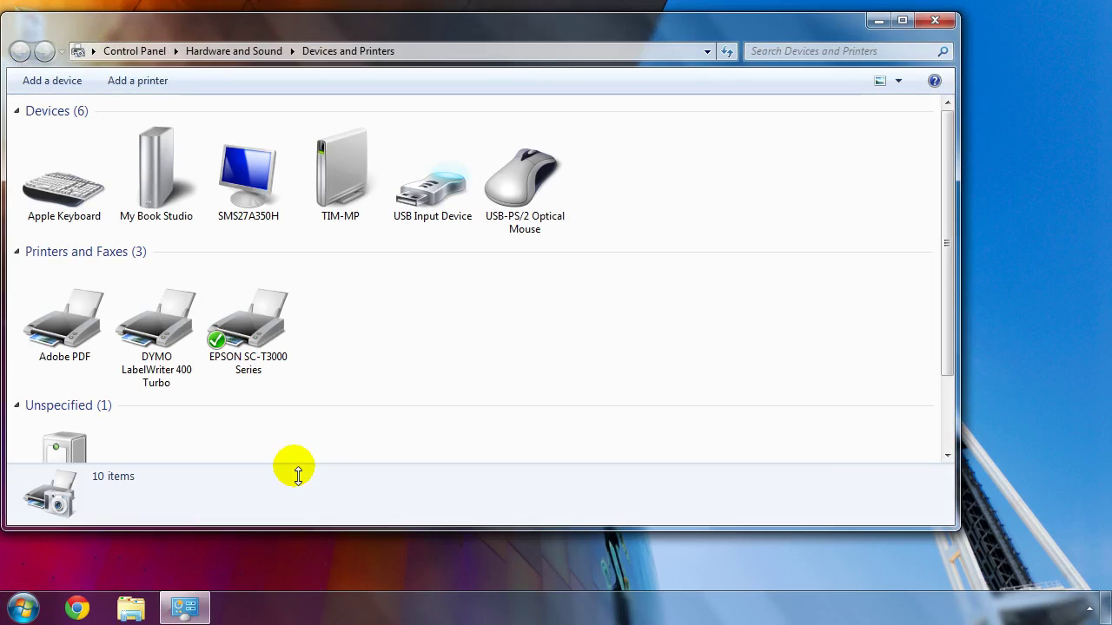
right_click(258, 333)
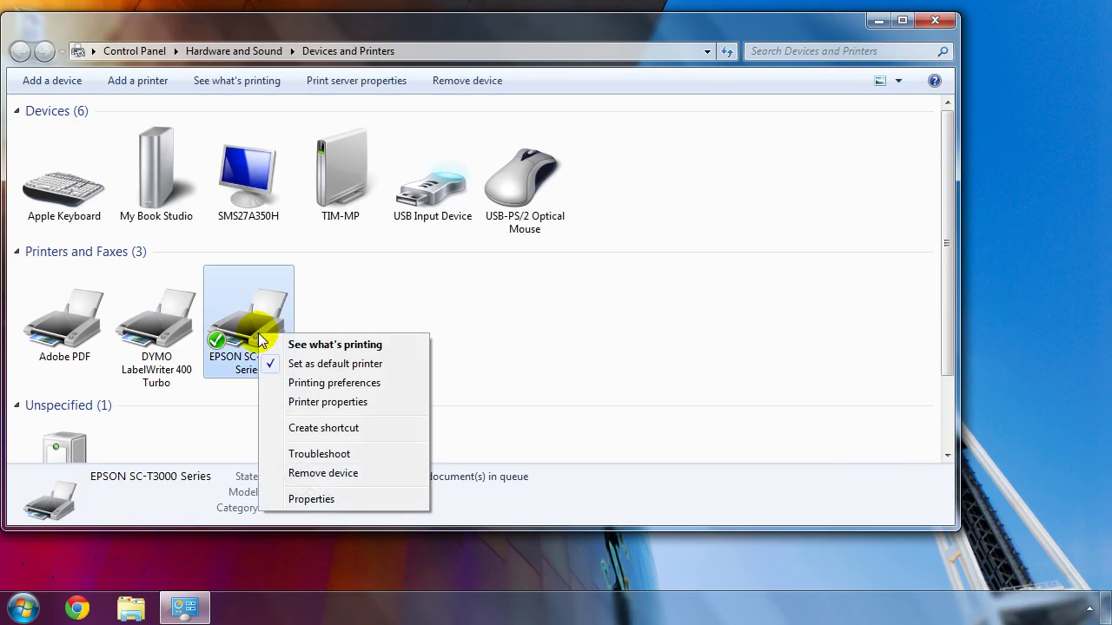
left_click(305, 383)
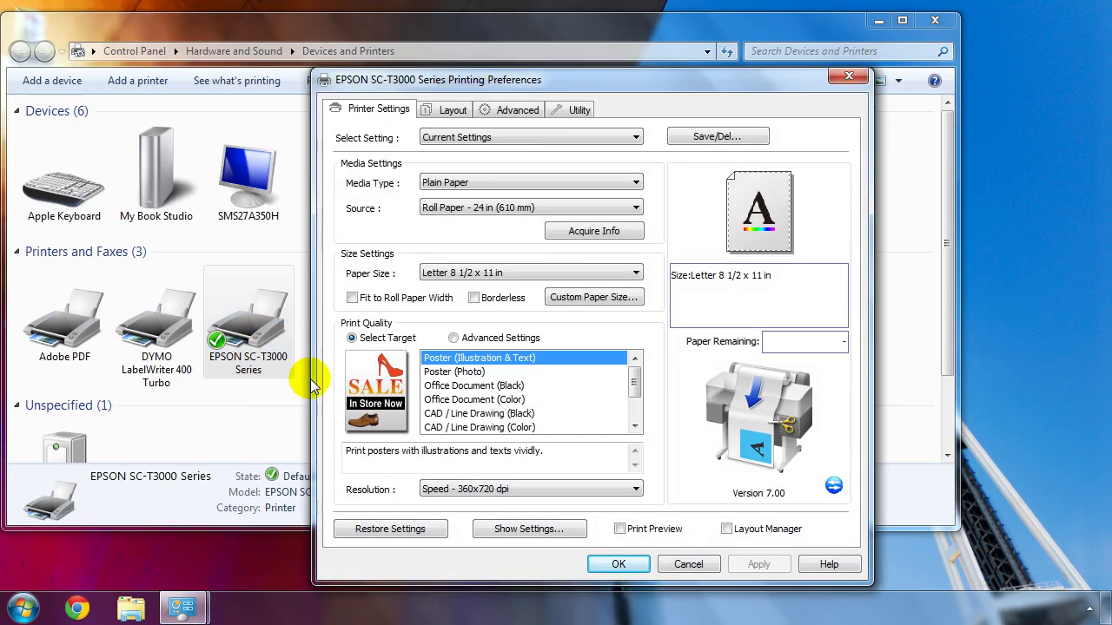
Keep Plain Paper on the 24 in roll and set paper size to ARCH D 24 x 36 in
left_click(637, 183)
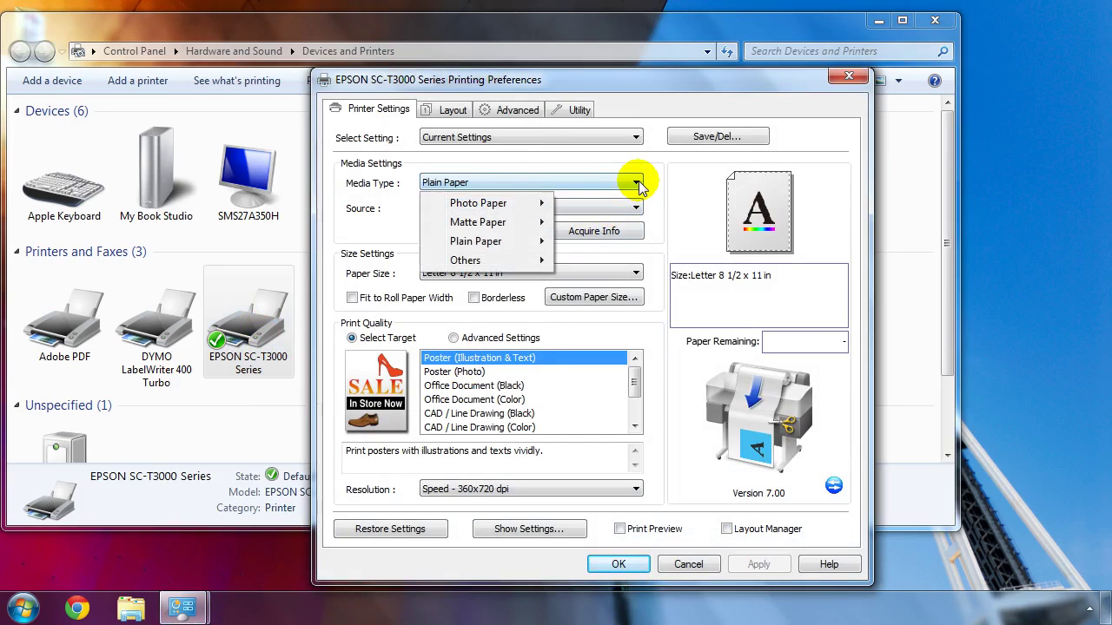
left_click(637, 183)
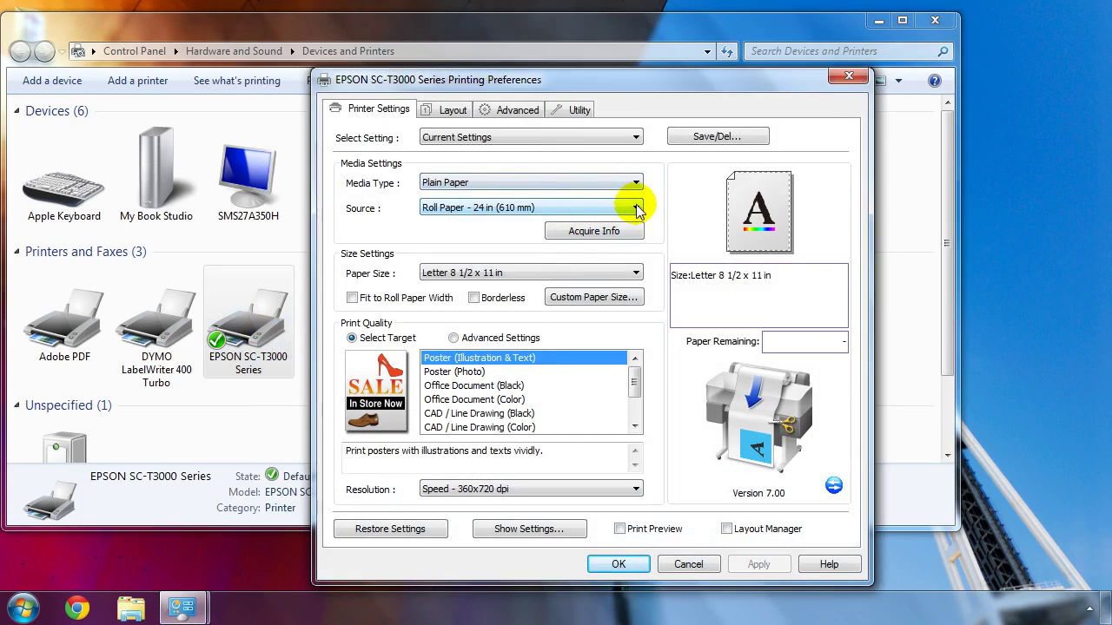
left_click(637, 209)
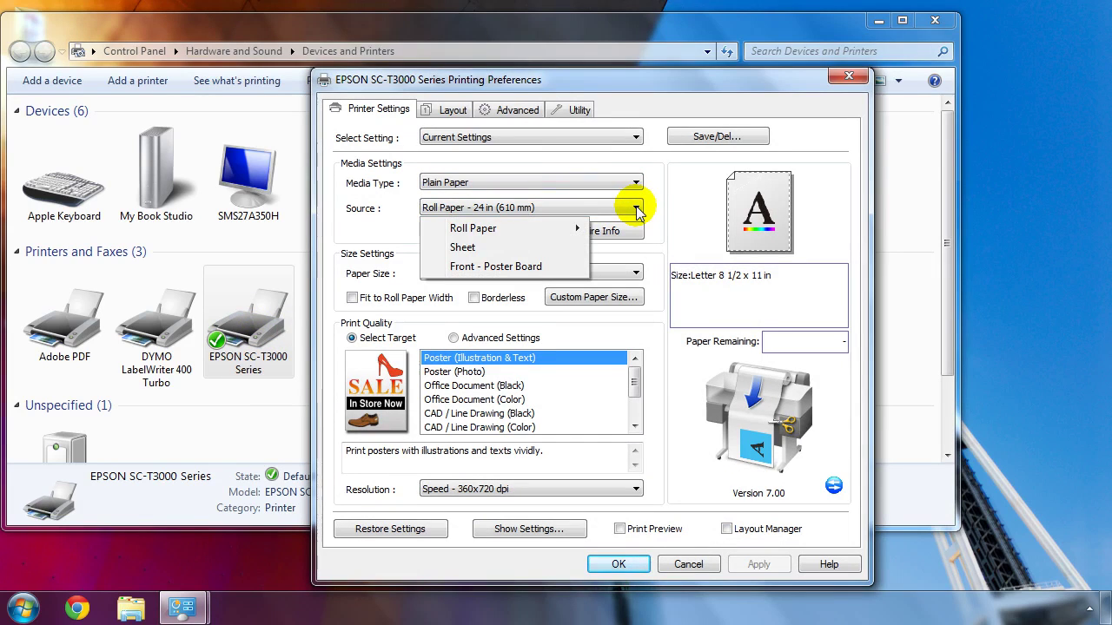
left_click(637, 208)
left_click(644, 274)
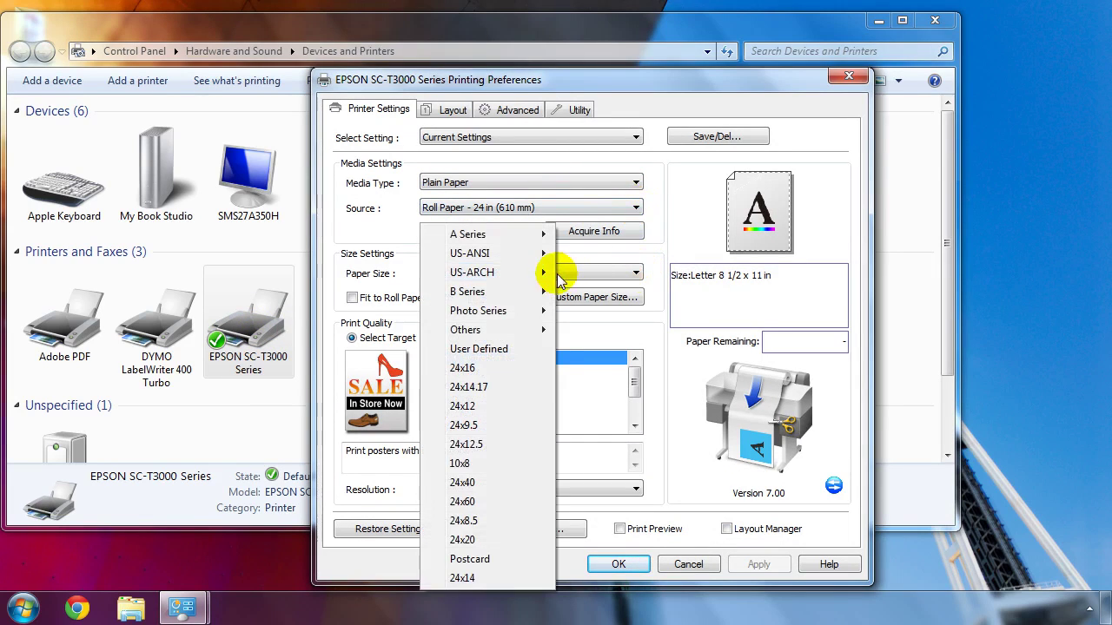
mouse_move(549, 276)
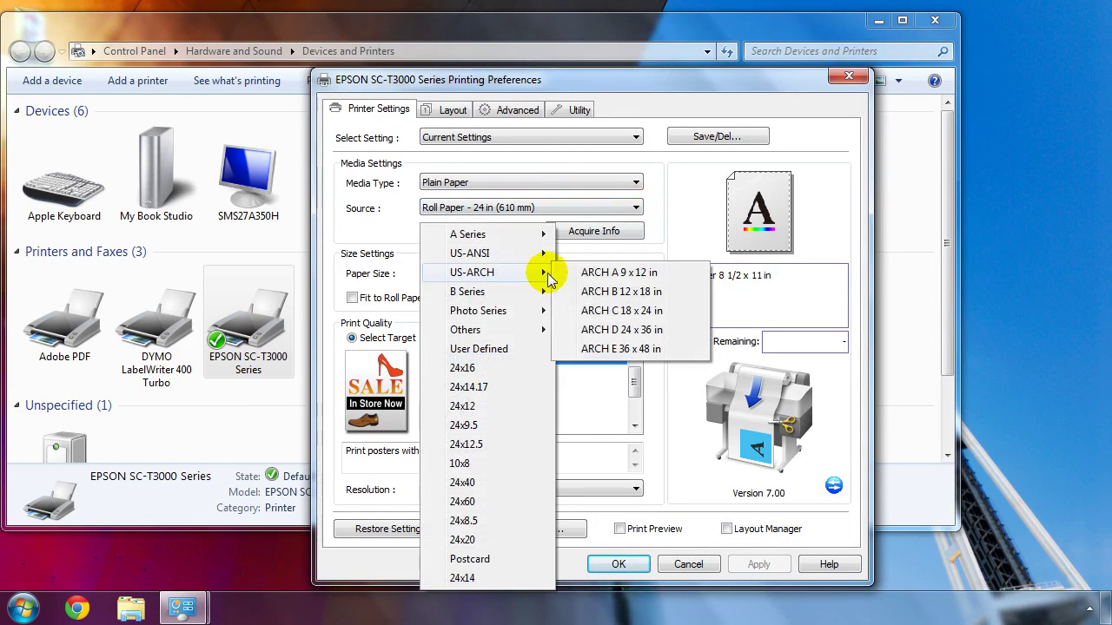
left_click(620, 330)
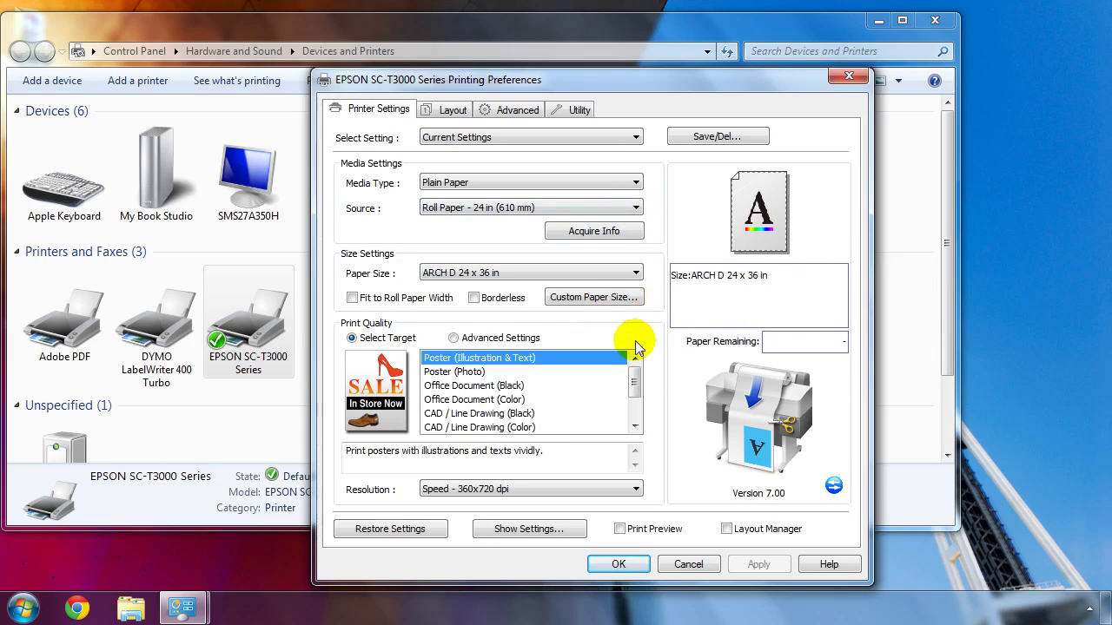
Preview each Select Target option, then return to Poster (Illustration & Text)
left_click(534, 373)
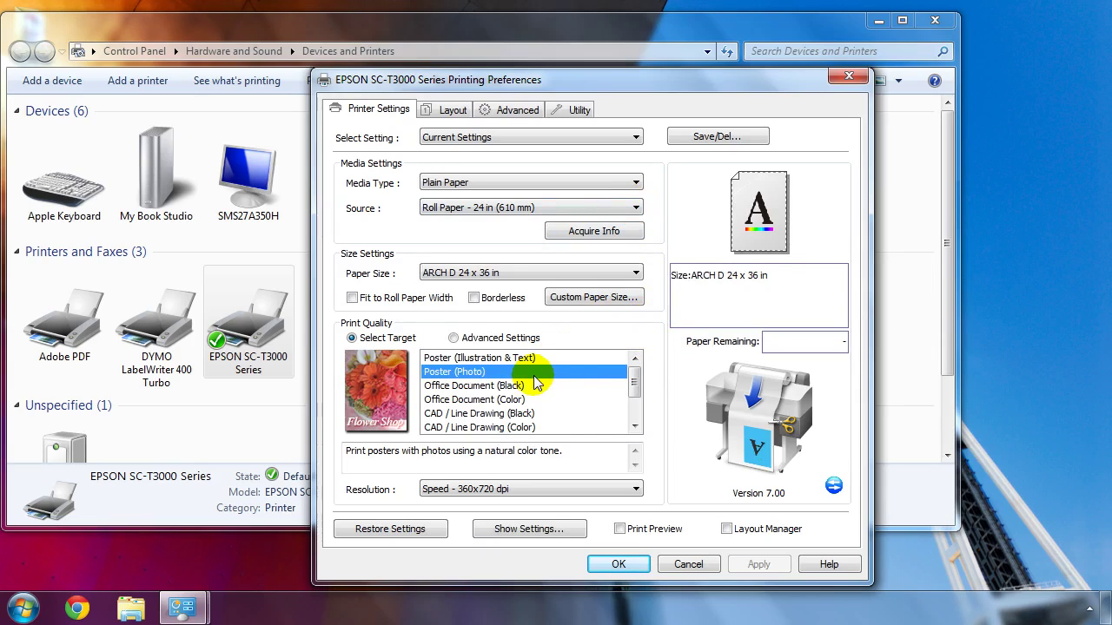
left_click(533, 387)
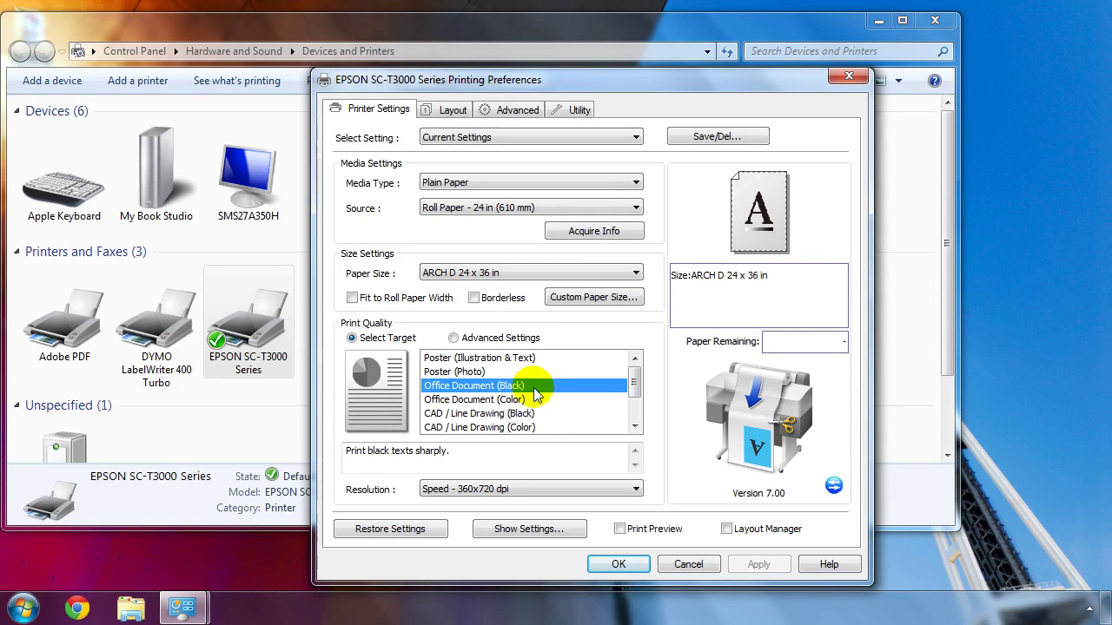
left_click(536, 400)
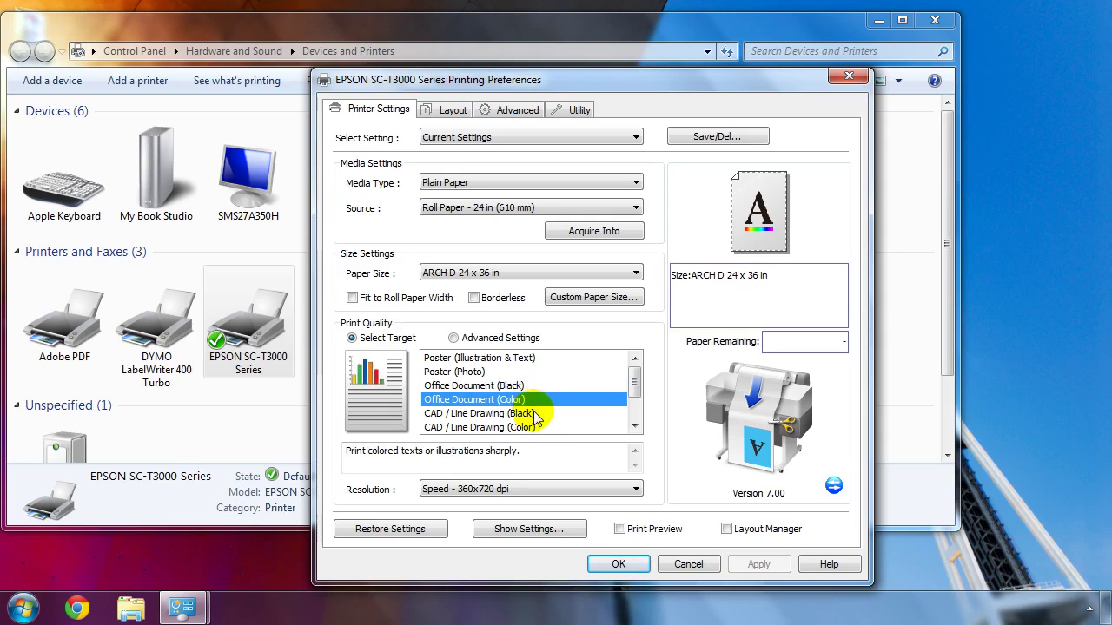
left_click(535, 415)
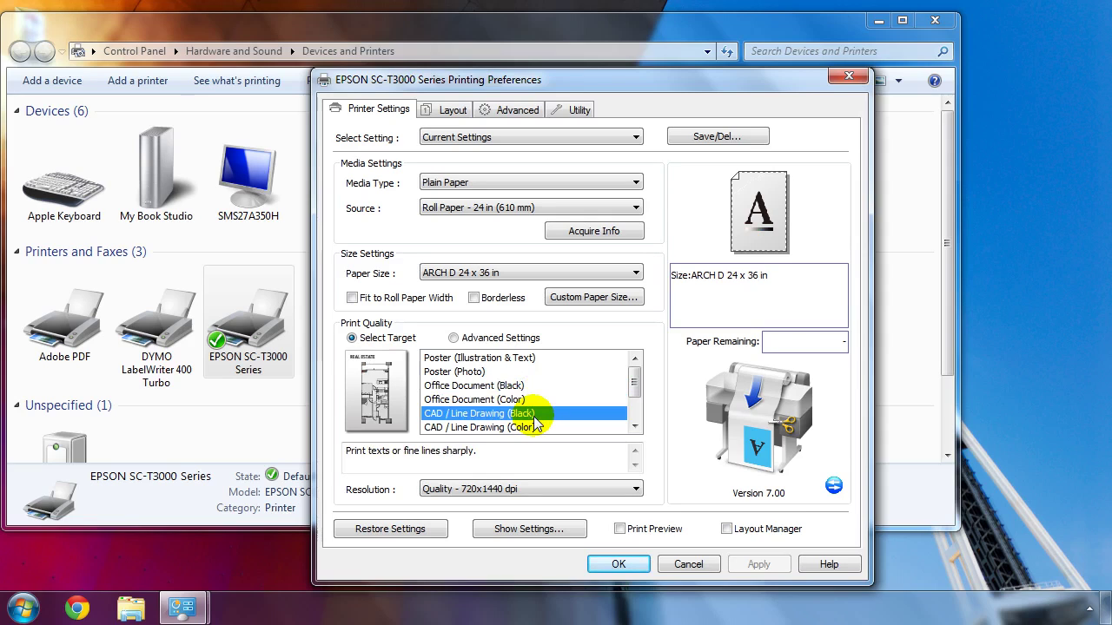
left_click(524, 386)
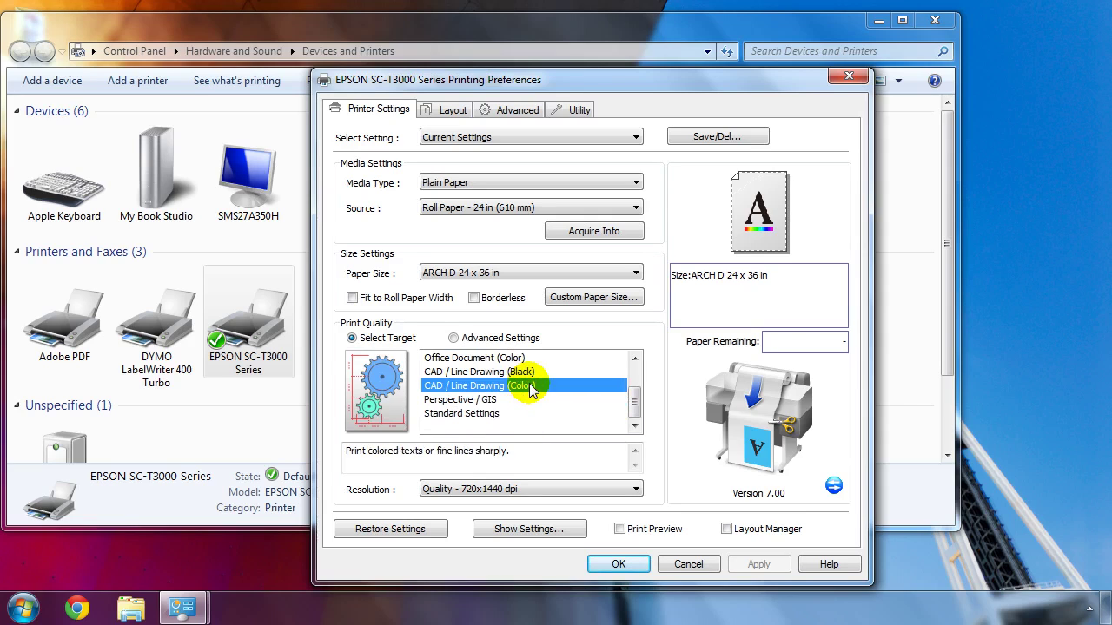
left_click(521, 400)
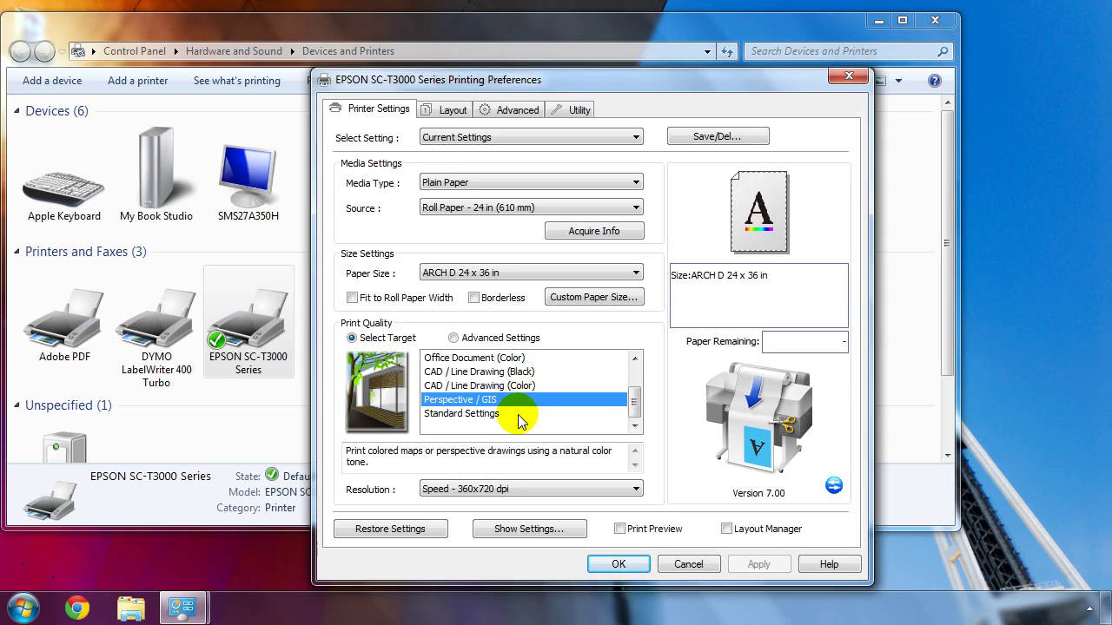
left_click(519, 416)
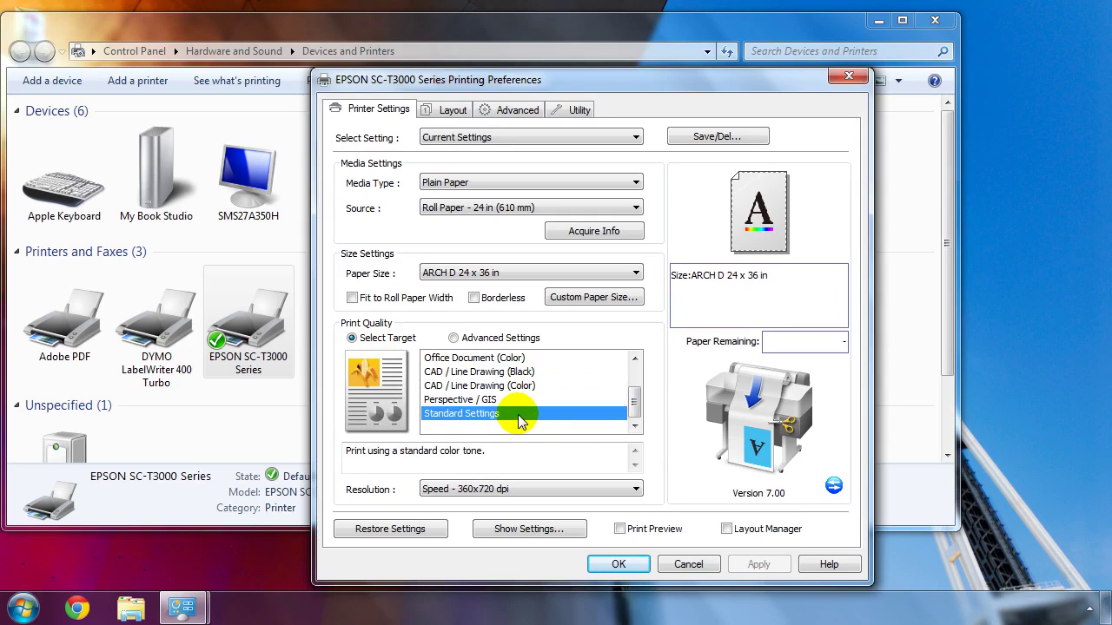
scroll(518, 415, "up", 1)
left_click(521, 357)
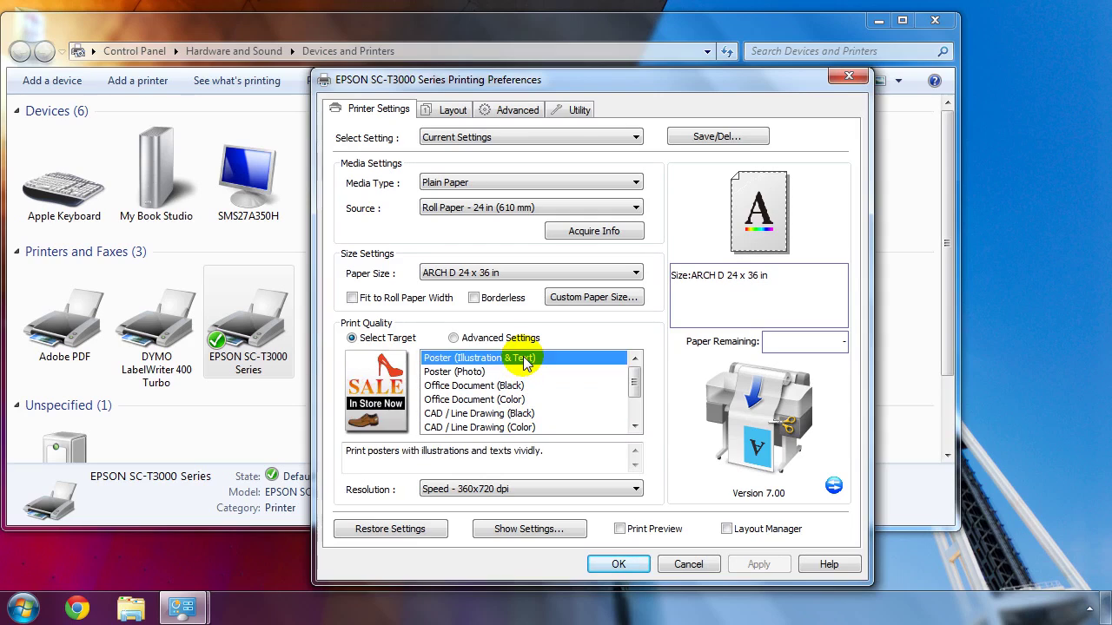
Set the print resolution to Quality - 720x720 dpi
left_click(635, 489)
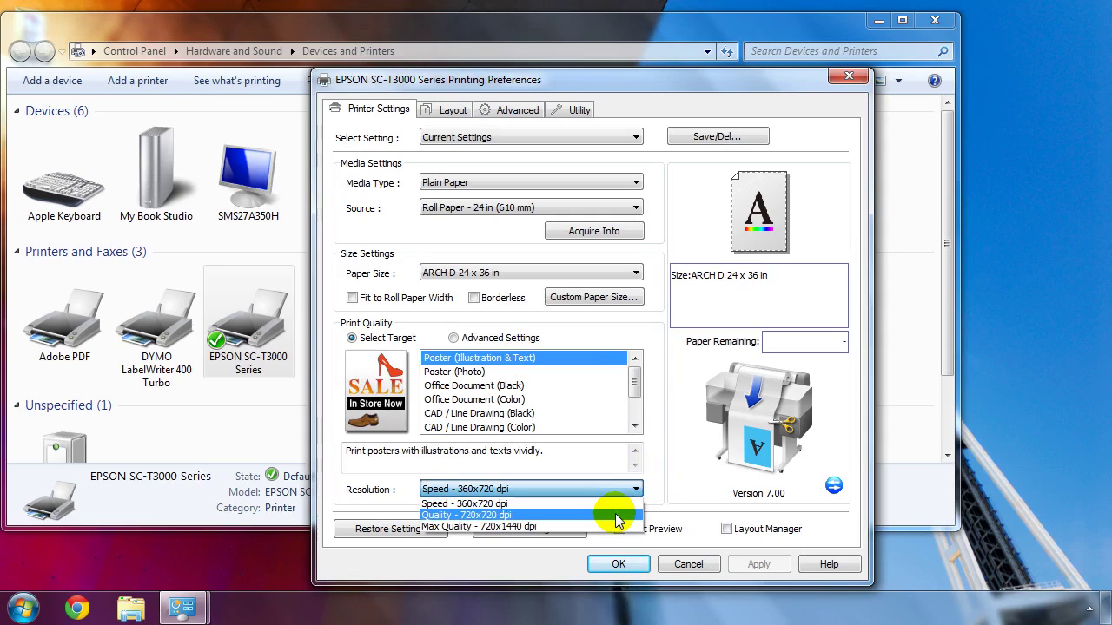
left_click(619, 515)
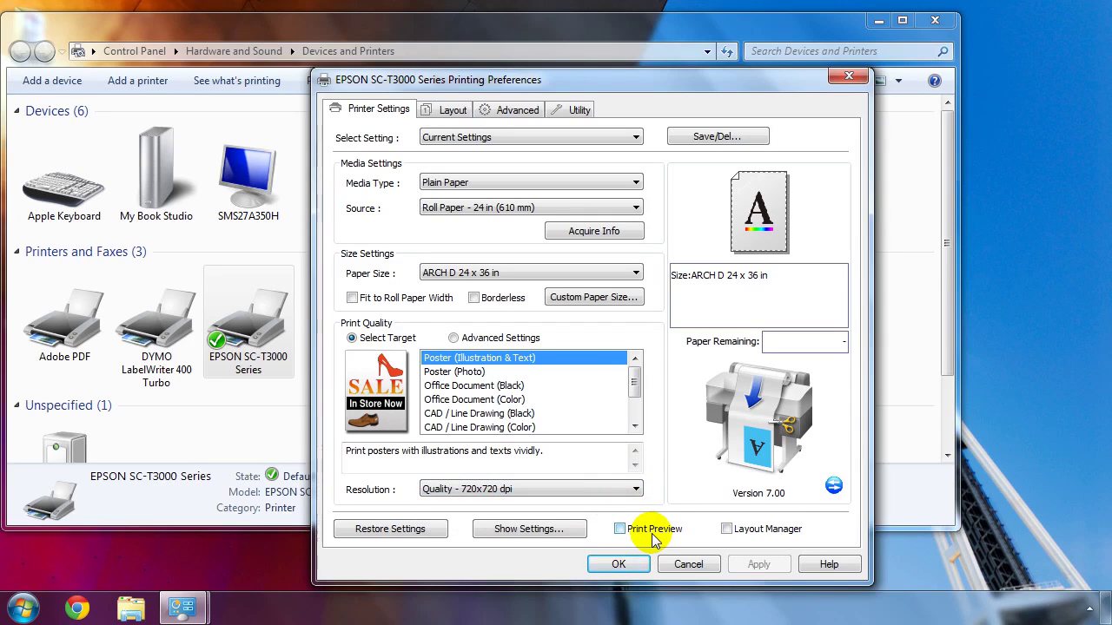
left_click(448, 111)
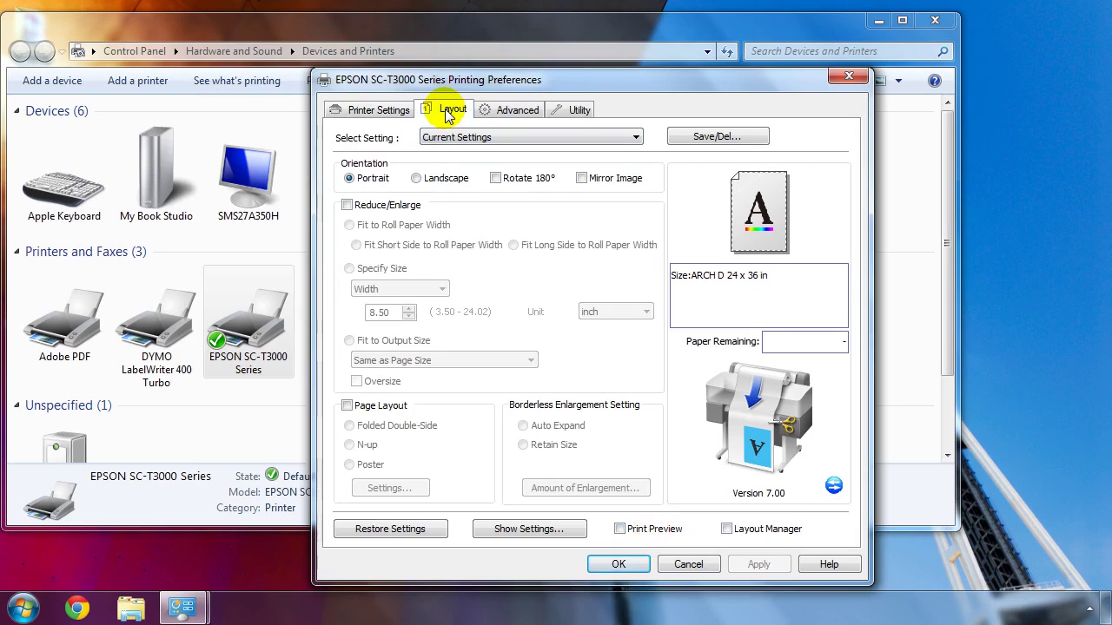
left_click(493, 115)
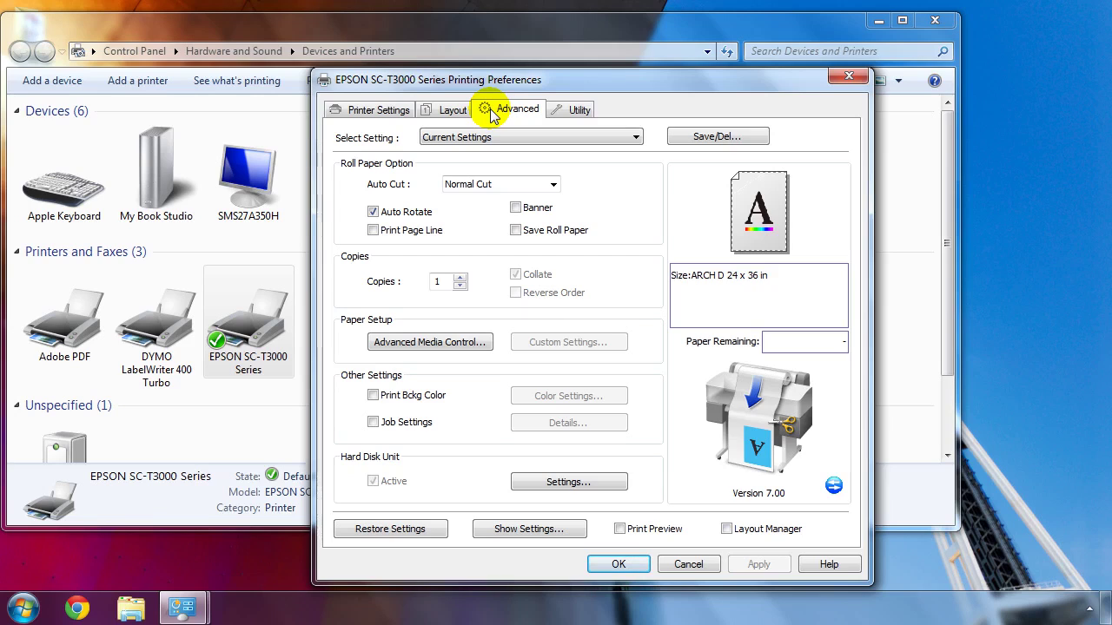
left_click(567, 111)
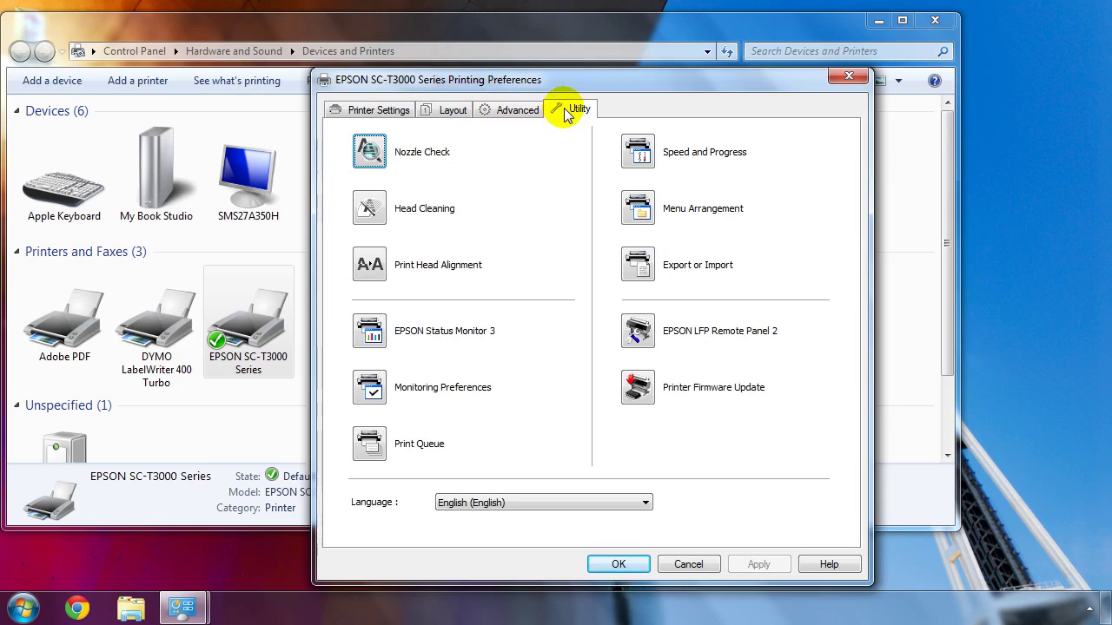
left_click(383, 110)
Save the printing preferences and set the EPSON SC-T3000 Series as default printer
left_click(636, 564)
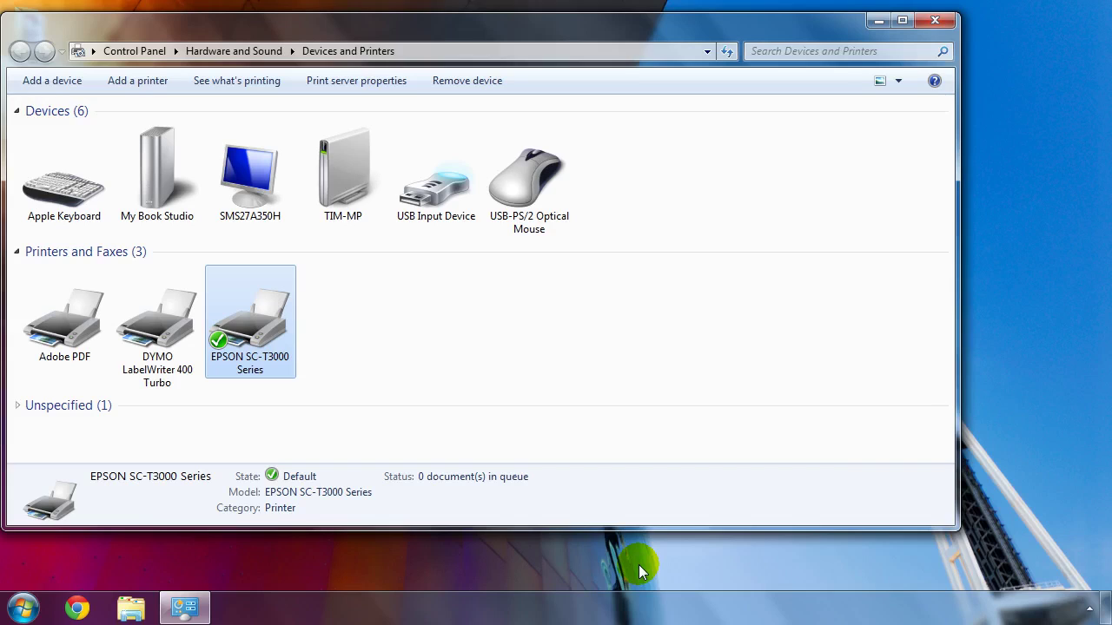
right_click(276, 365)
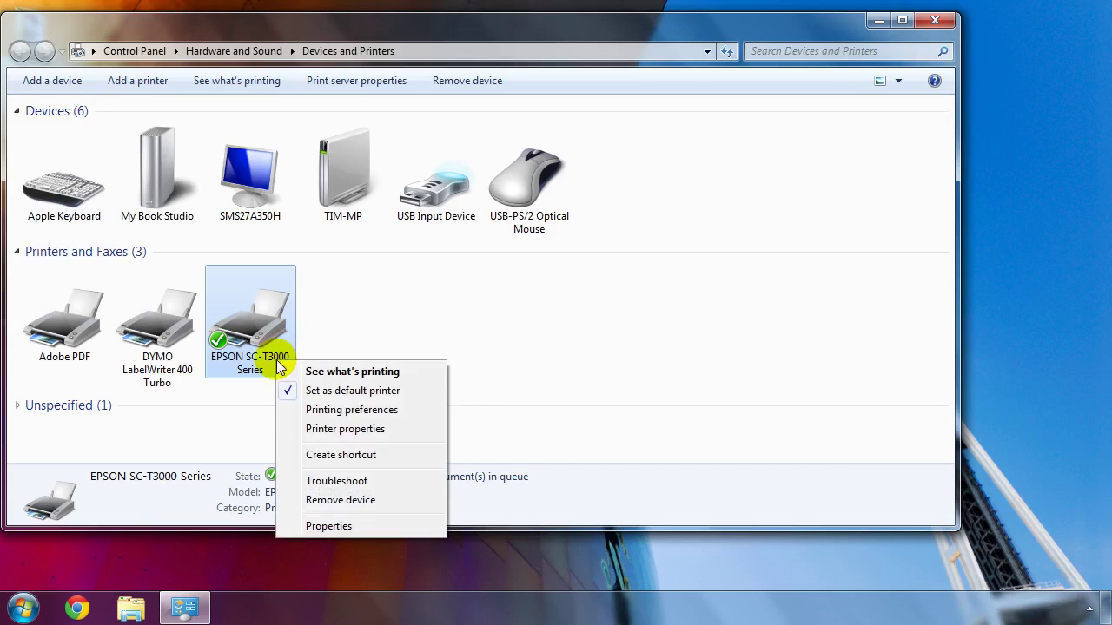
left_click(335, 390)
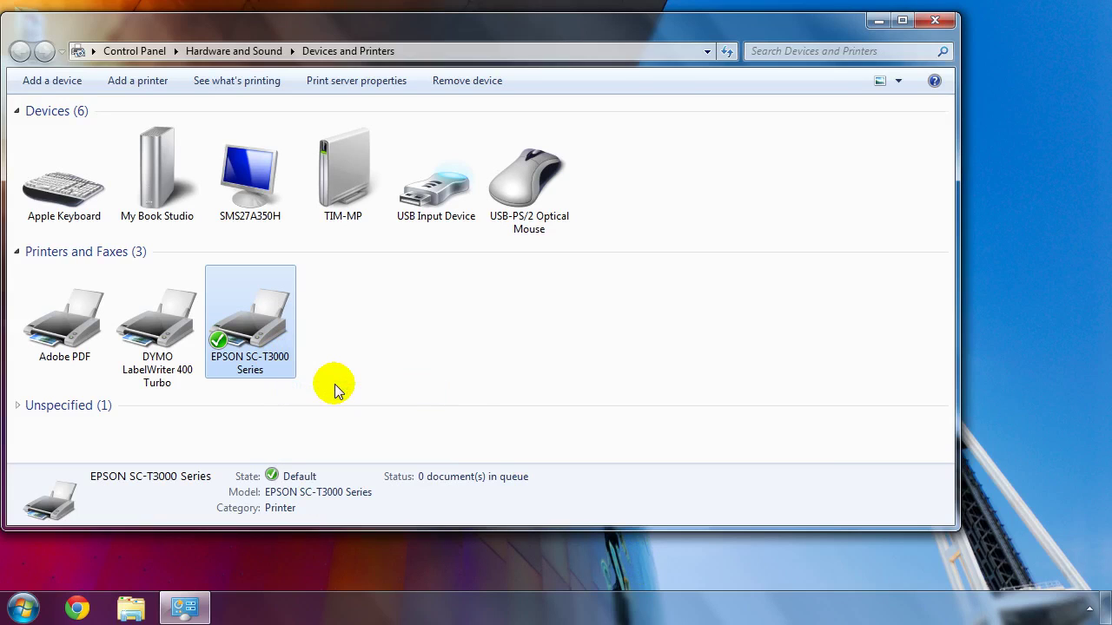
left_click(131, 608)
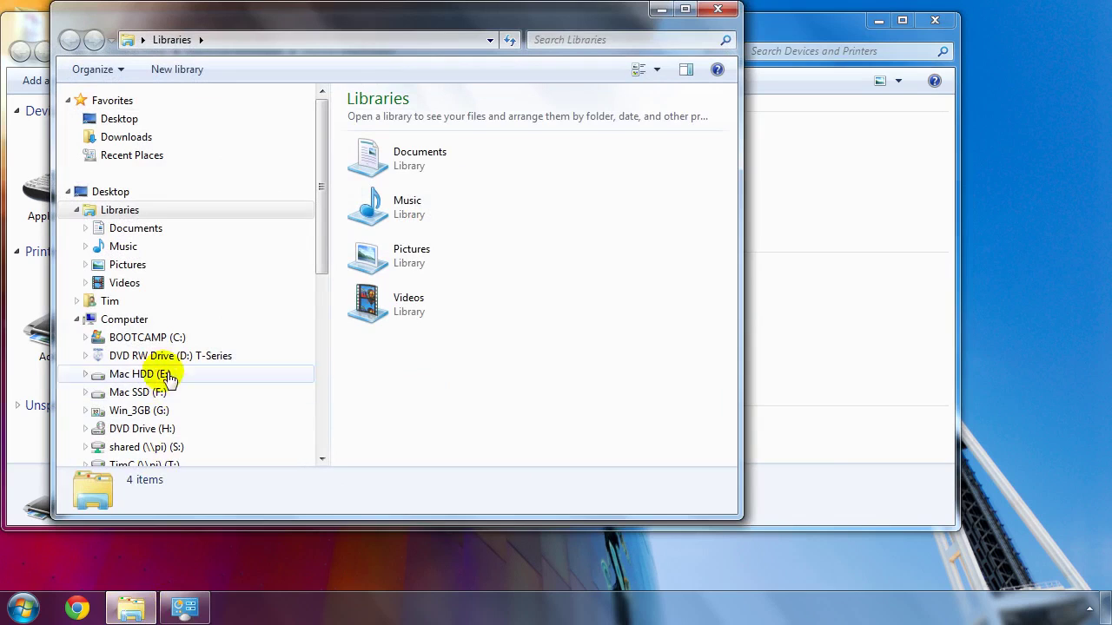
Select the three PDFs in C:\Temp on BOOTCAMP and print them
left_click(147, 338)
double_click(363, 355)
left_click_drag(546, 278, 365, 119)
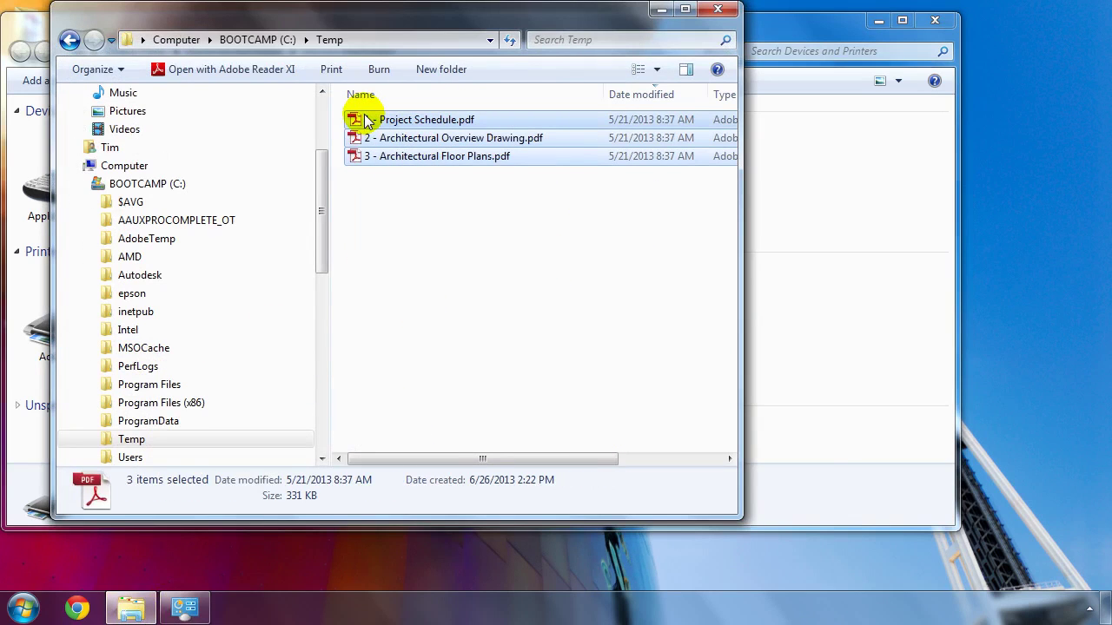
left_click(332, 69)
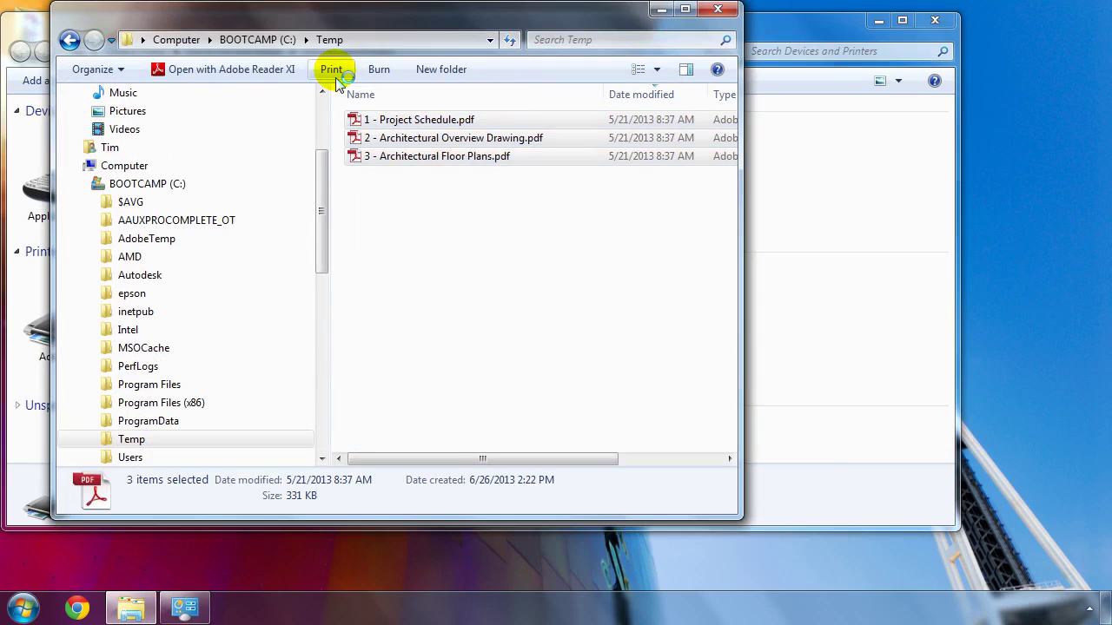